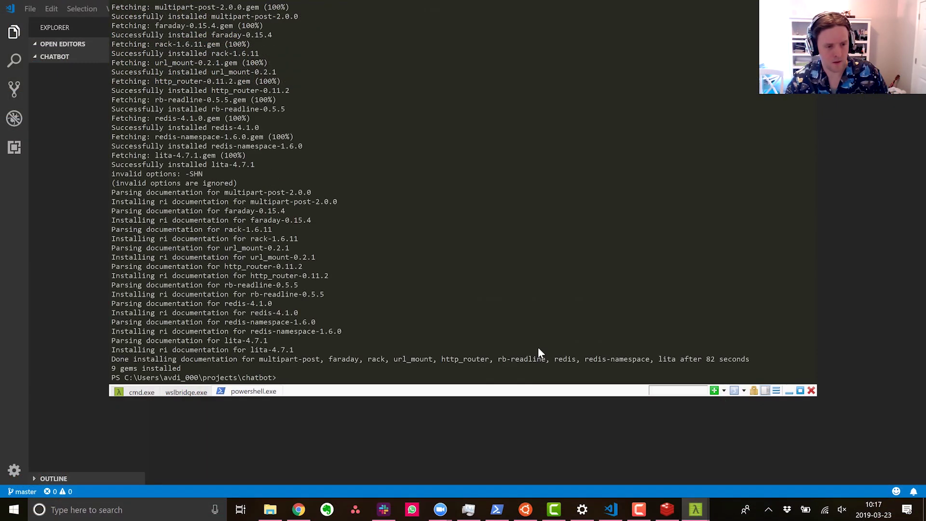
- Run 'lita new tiamat' in PowerShell to scaffold the bot project
{"action": "key", "text": "alt+F4"}
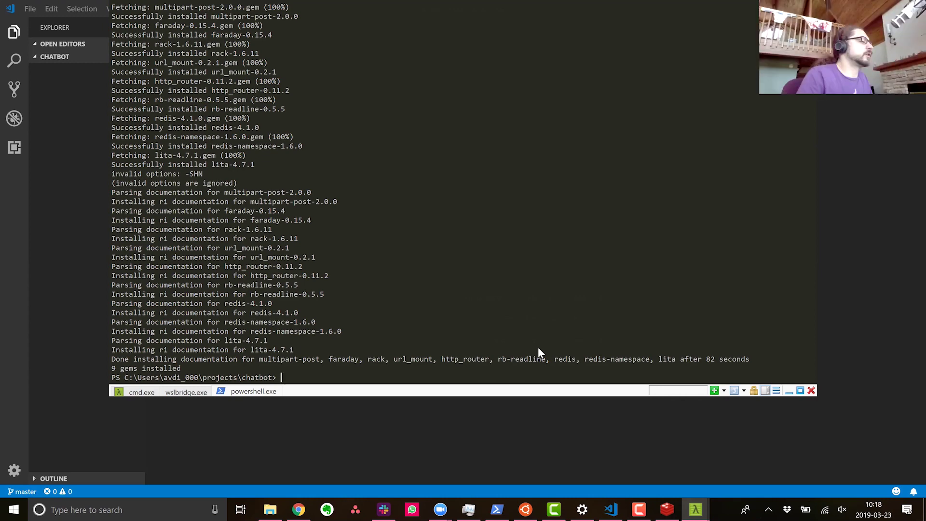
{"action": "type", "text": "lita new tiamat"}
{"action": "key", "text": "Return"}
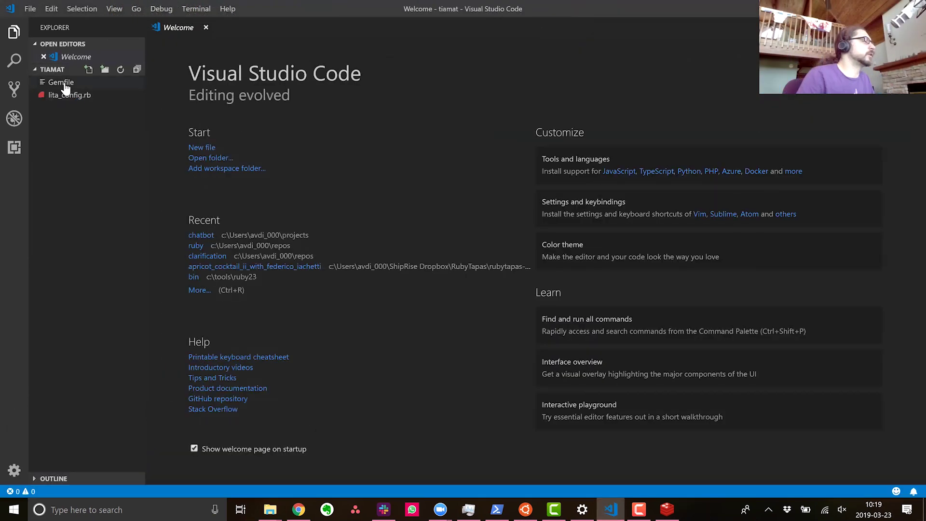
- View the Gemfile and lita_config.rb from the Explorer before running the meow spec
{"action": "left_click", "coordinate": [63, 84]}
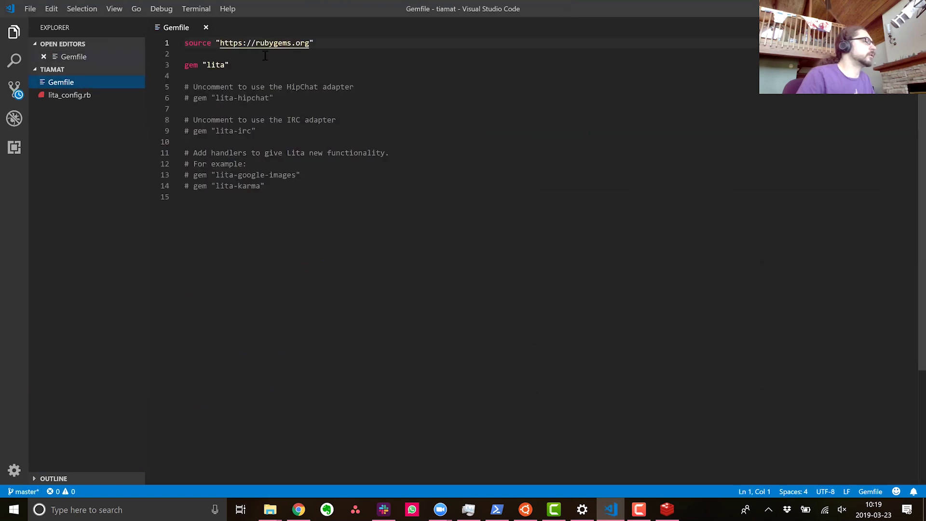
{"action": "left_click", "coordinate": [75, 97]}
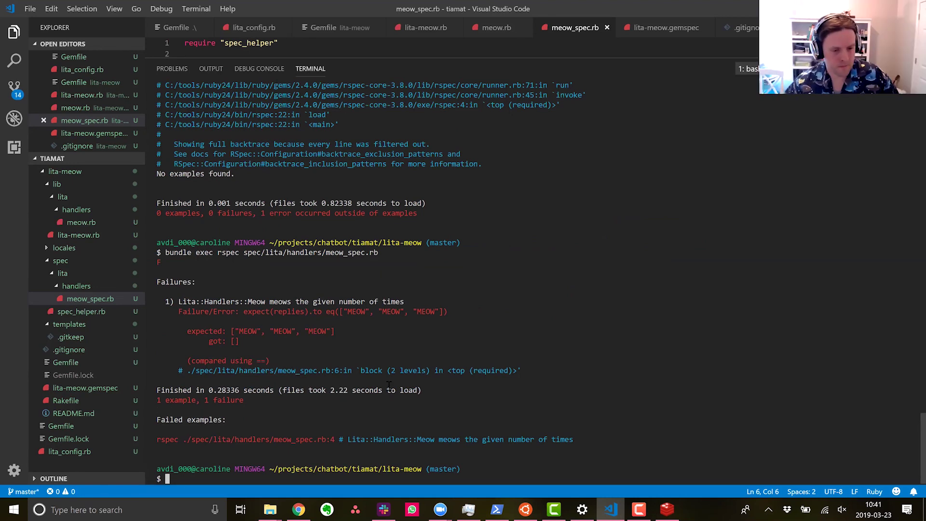
- Evaluate matches at the pry prompt, revealing "meow 3" captured "3"
{"action": "key", "text": "ctrl+grave"}
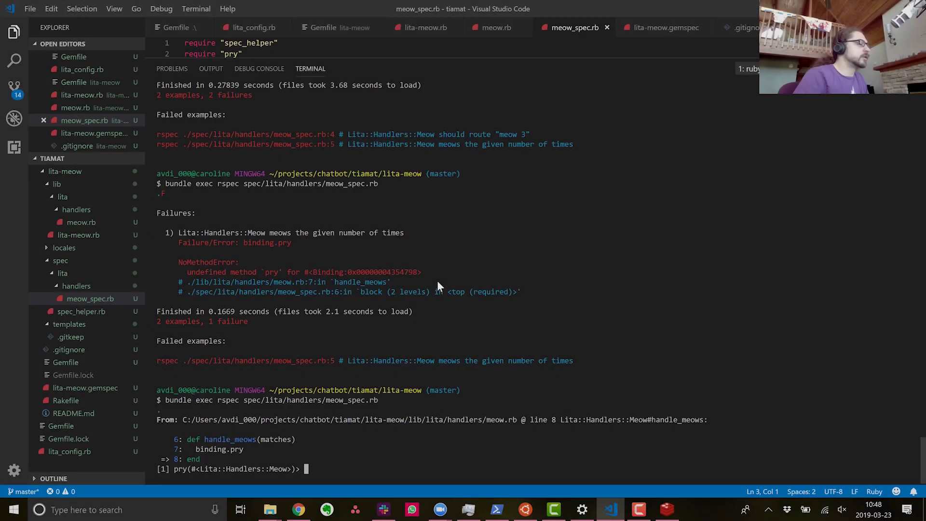
{"action": "type", "text": "matc"}
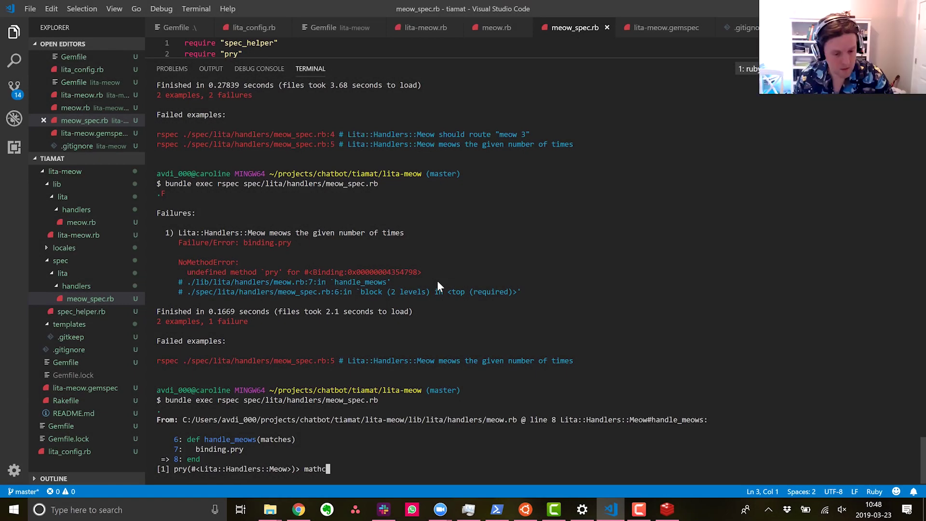
{"action": "type", "text": "hes"}
{"action": "key", "text": "Return"}
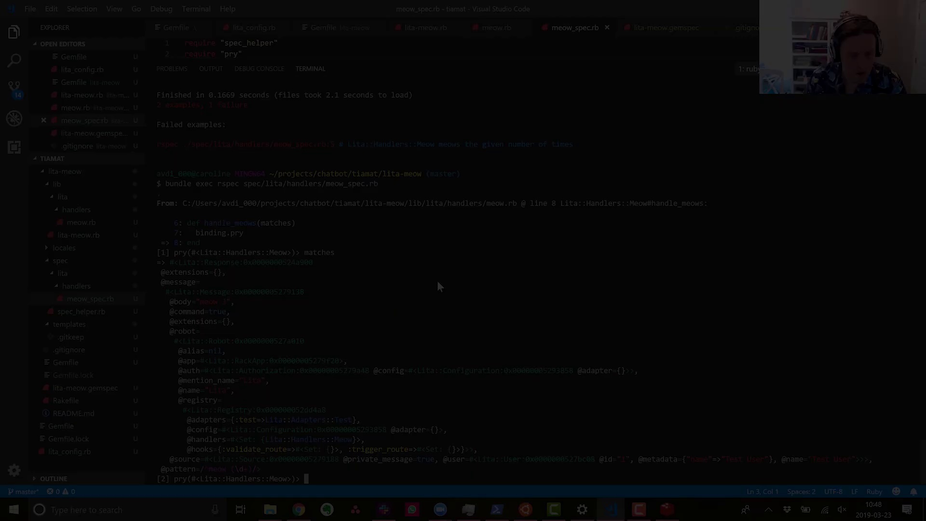
{"action": "type", "text": "\""}
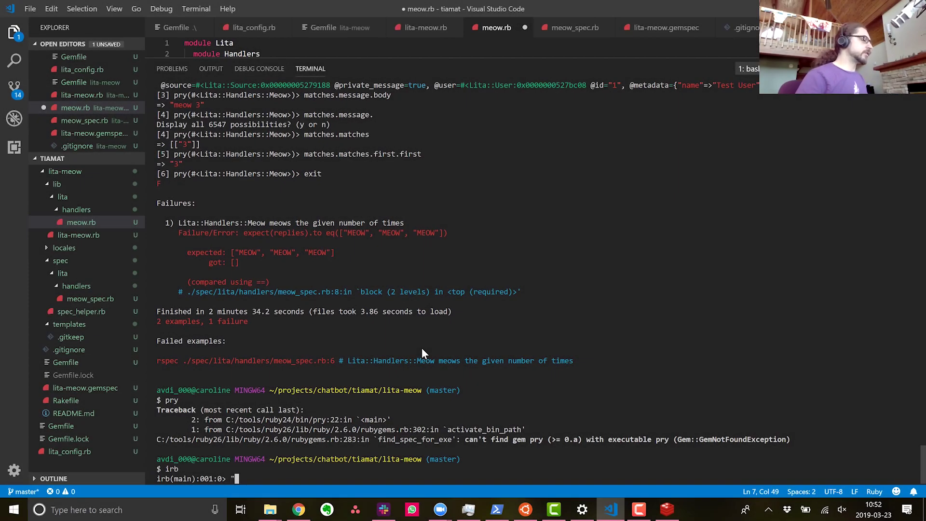
{"action": "type", "text": "23\".to"}
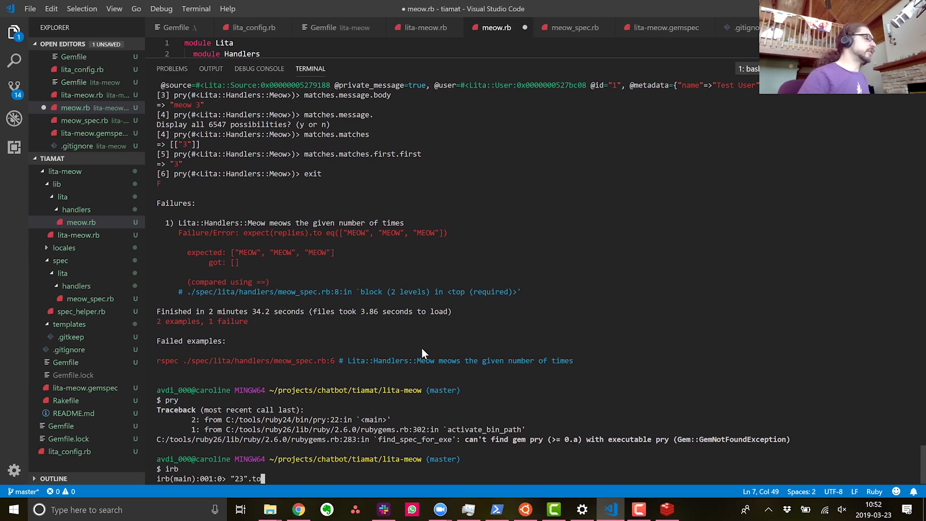
{"action": "type", "text": "_i"}
- Evaluate to_i in irb on "23", "23 cats" and "i have 23 cats" (23, 23, 0)
{"action": "key", "text": "Return"}
{"action": "key", "text": "Up"}
{"action": "key", "text": "Left"}
{"action": "key", "text": "Left"}
{"action": "key", "text": "Left"}
{"action": "key", "text": "Left"}
{"action": "key", "text": "Left"}
{"action": "key", "text": "Left"}
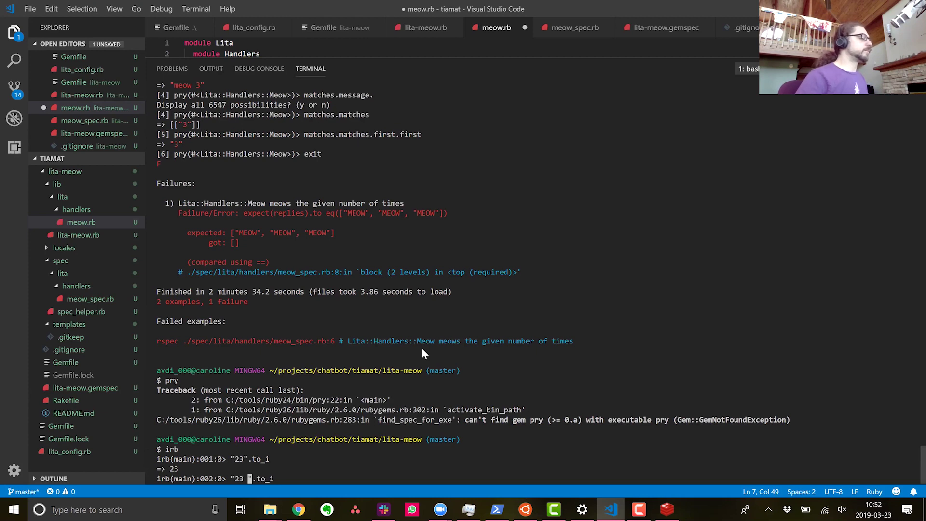
{"action": "type", "text": "cats"}
{"action": "key", "text": "Return"}
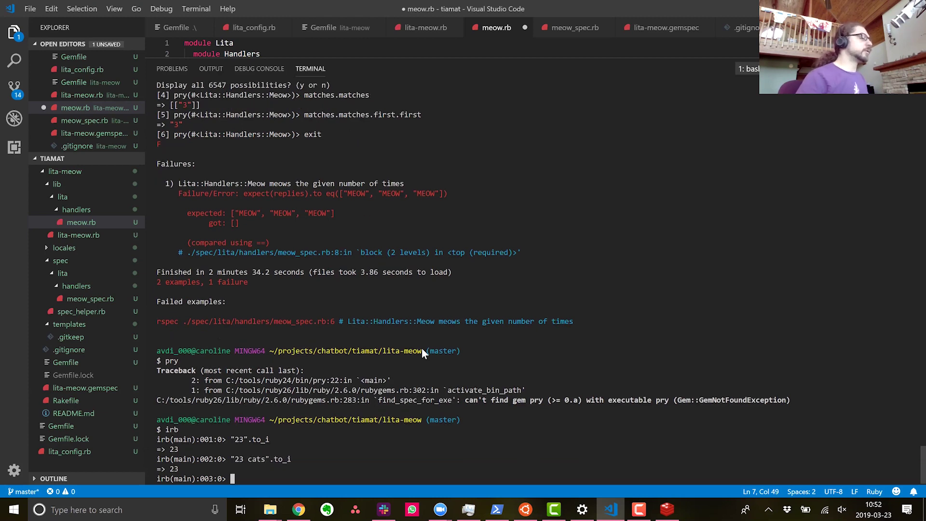
{"action": "key", "text": "Up"}
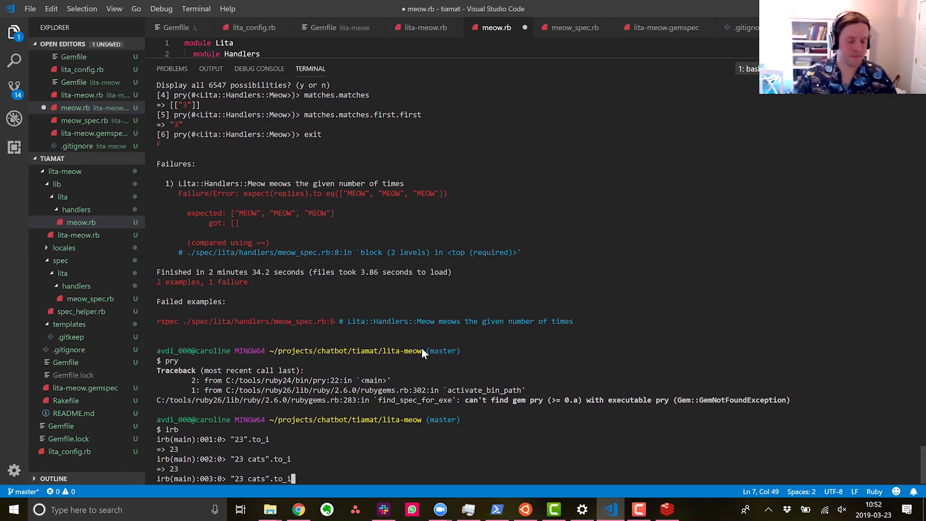
{"action": "key", "text": "ctrl+Left"}
{"action": "key", "text": "ctrl+Left"}
{"action": "key", "text": "ctrl+Left"}
{"action": "type", "text": "i have"}
{"action": "key", "text": "Return"}
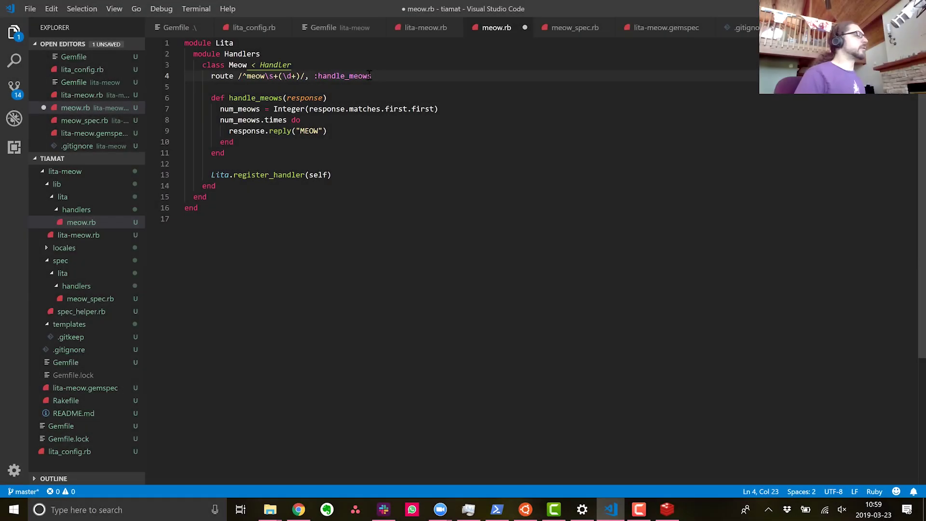
{"action": "type", "text": "?"}
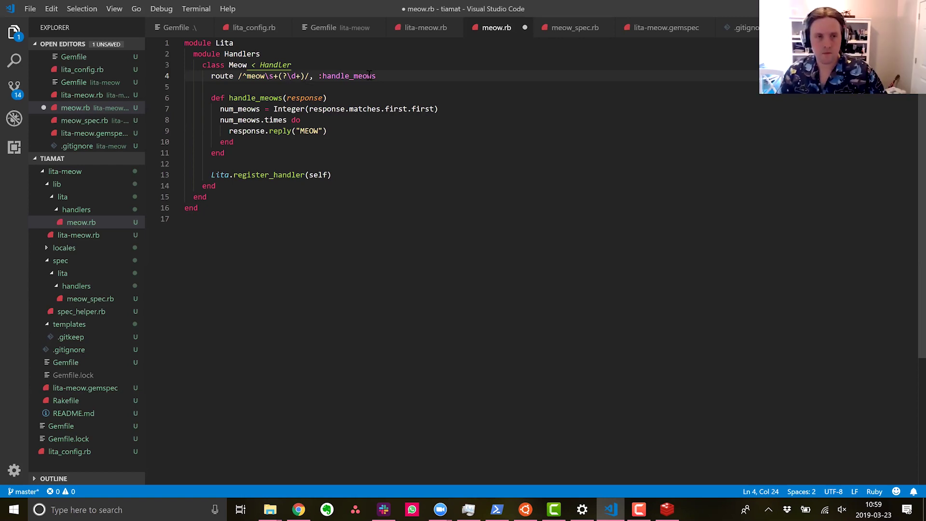
{"action": "type", "text": "<num>"}
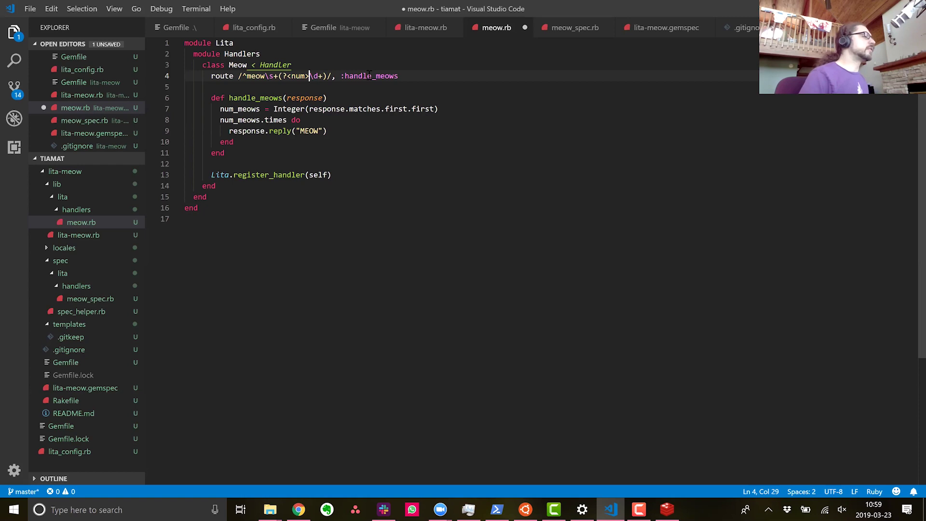
- Replace .first.first with [:num] so the count reads Integer(response.matches[:num])
{"action": "key", "text": "Down"}
{"action": "key", "text": "Down"}
{"action": "key", "text": "Down"}
{"action": "key", "text": "End"}
{"action": "key", "text": "Left"}
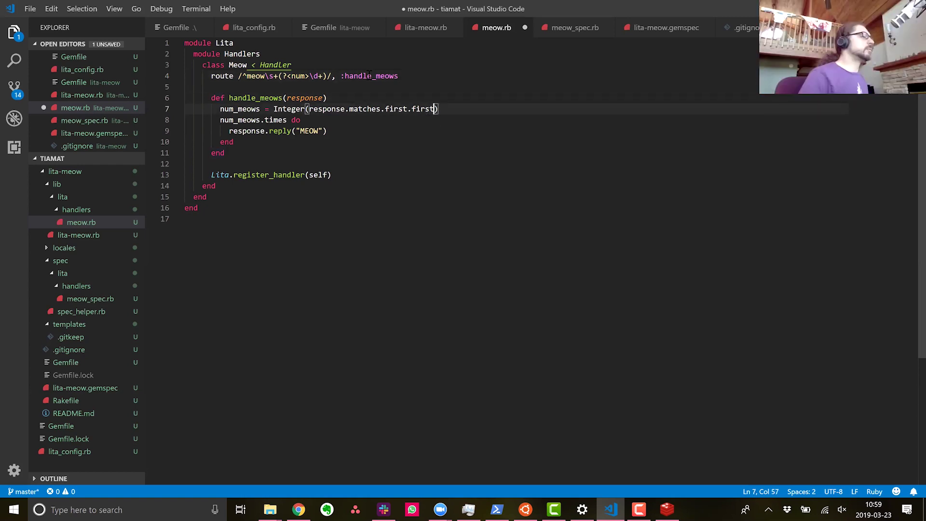
{"action": "key", "text": "BackSpace"}
{"action": "key", "text": "BackSpace"}
{"action": "key", "text": "BackSpace"}
{"action": "key", "text": "BackSpace"}
{"action": "key", "text": "BackSpace"}
{"action": "key", "text": "BackSpace"}
{"action": "key", "text": "BackSpace"}
{"action": "key", "text": "BackSpace"}
{"action": "key", "text": "BackSpace"}
{"action": "key", "text": "BackSpace"}
{"action": "type", "text": "[\""}
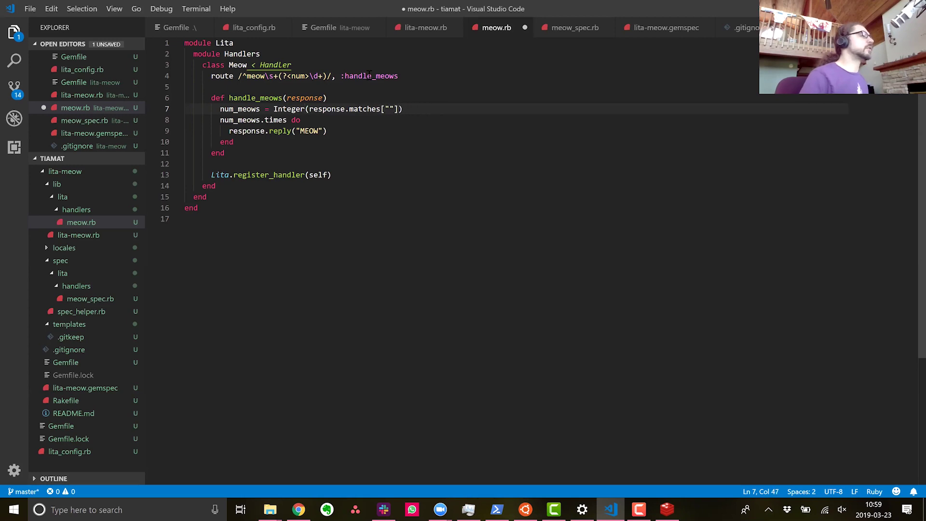
{"action": "key", "text": "BackSpace"}
- Save meow.rb with the named num capture and return to the handler definition
{"action": "key", "text": "alt+Tab"}
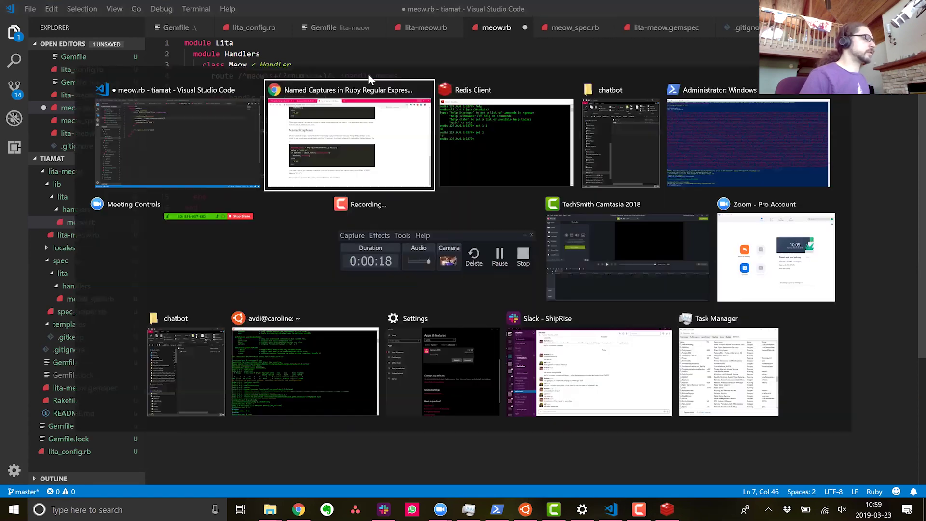
{"action": "key", "text": "Escape"}
{"action": "type", "text": ":num"}
{"action": "key", "text": "ctrl+s"}
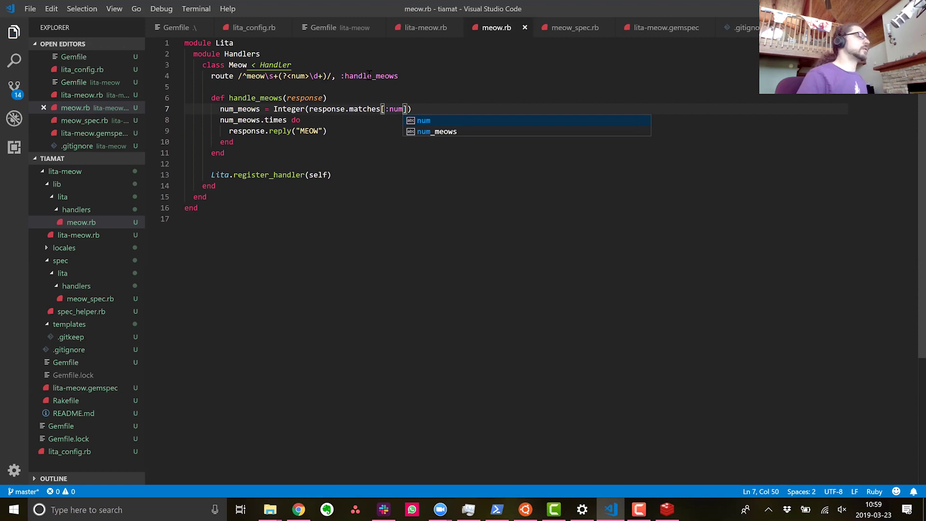
{"action": "key", "text": "Down"}
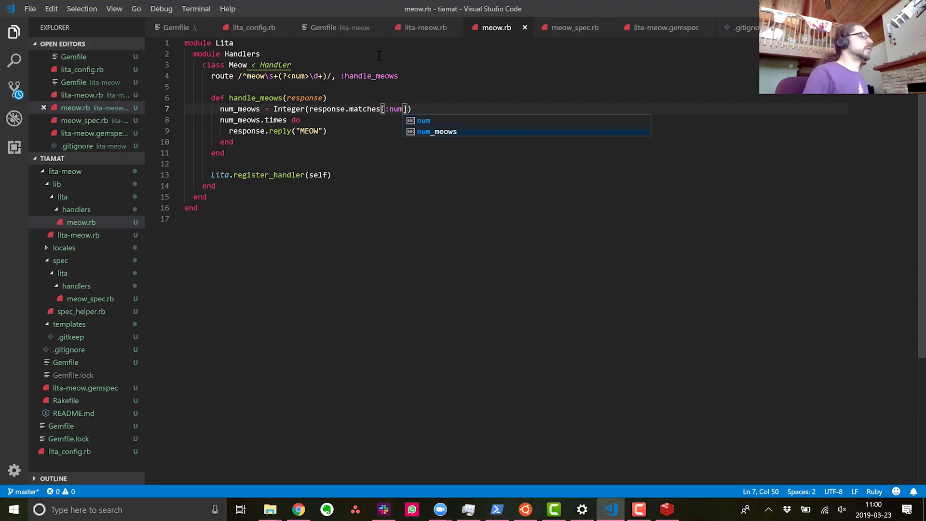
{"action": "key", "text": "Escape"}
{"action": "left_click", "coordinate": [354, 97]}
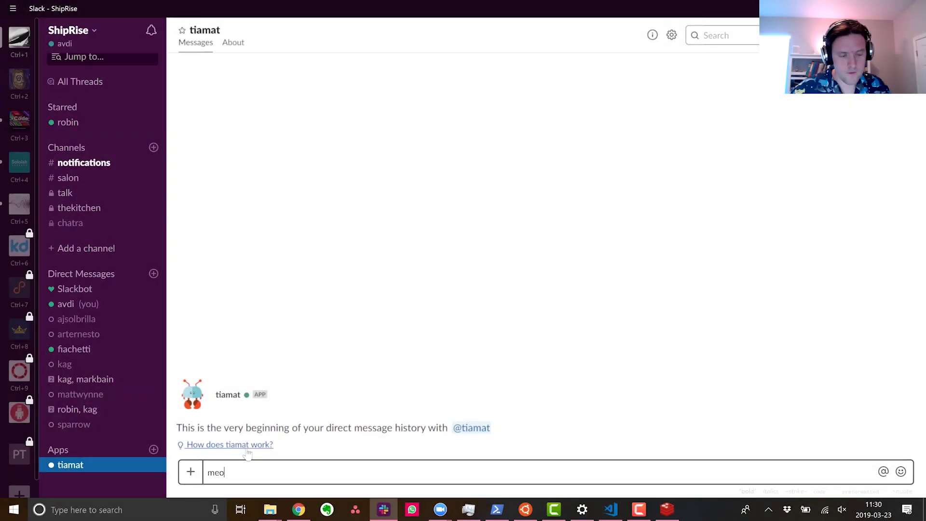
{"action": "type", "text": "w 3"}
- Send 'meow 3' to tiamat in the Slack direct message
{"action": "key", "text": "Return"}
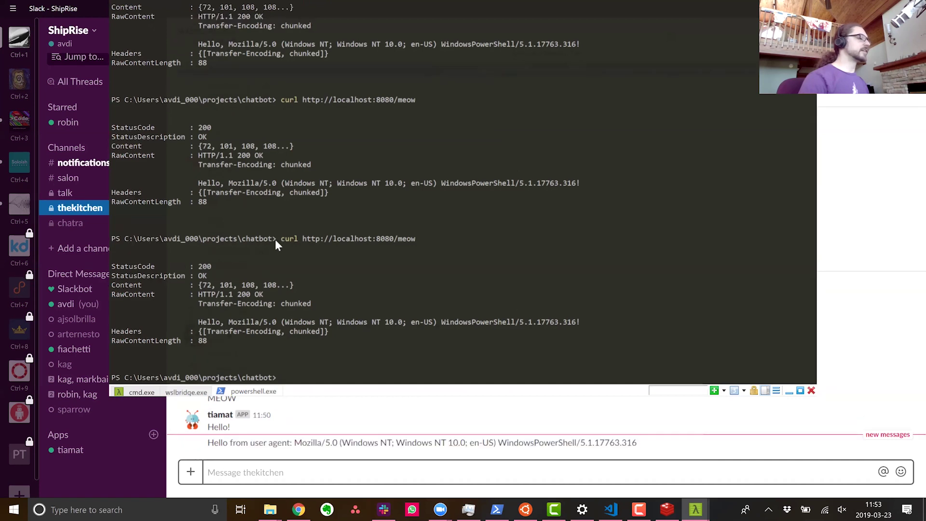
- Review the three MEOW replies and HTTP greeting in #thekitchen, then return to meow.rb
{"action": "key", "text": "ctrl+grave"}
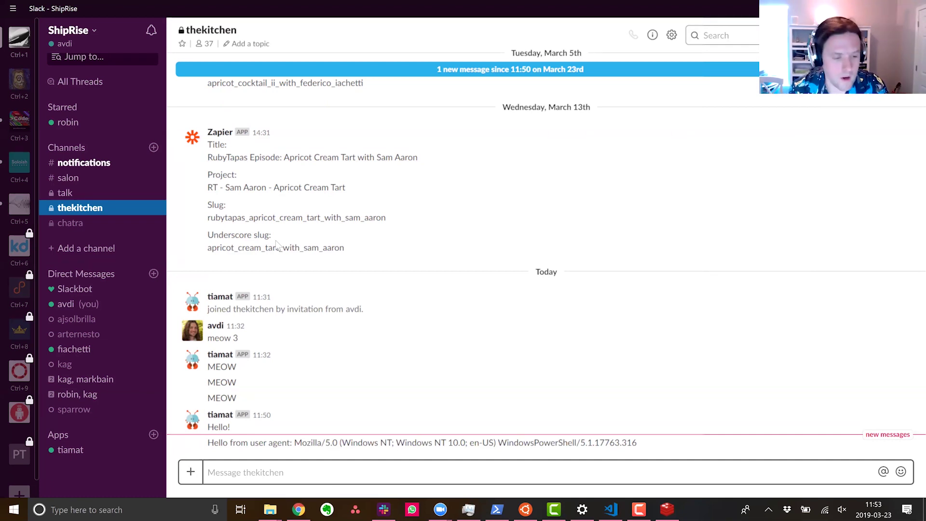
{"action": "key", "text": "alt+Tab"}
{"action": "key", "text": "alt+Tab"}
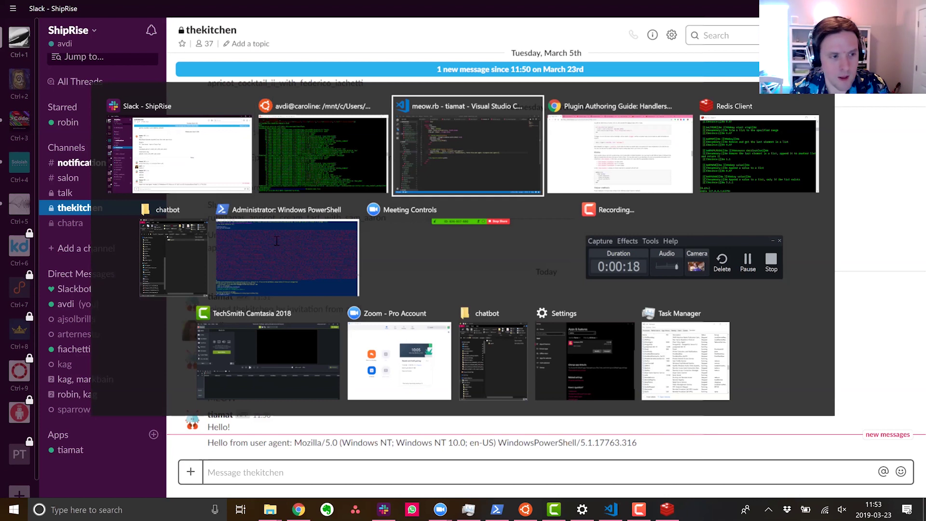